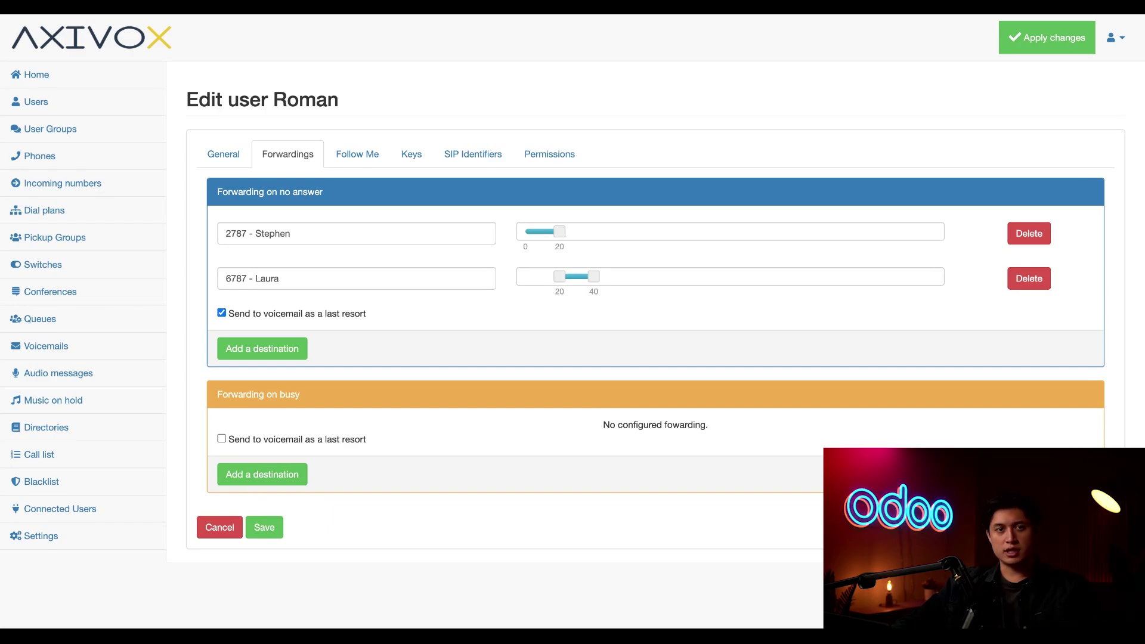
# Add an external phone number to Roman's Follow Me with a 45-second ring time, leaving Follow Me off
pyautogui.click(363, 155)
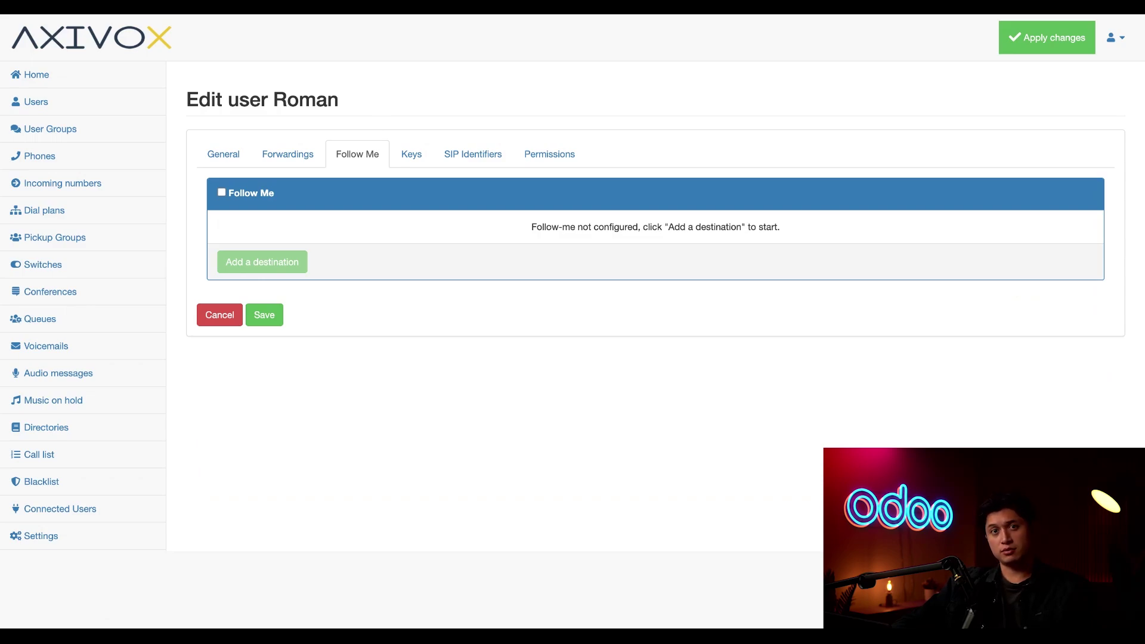
pyautogui.click(221, 192)
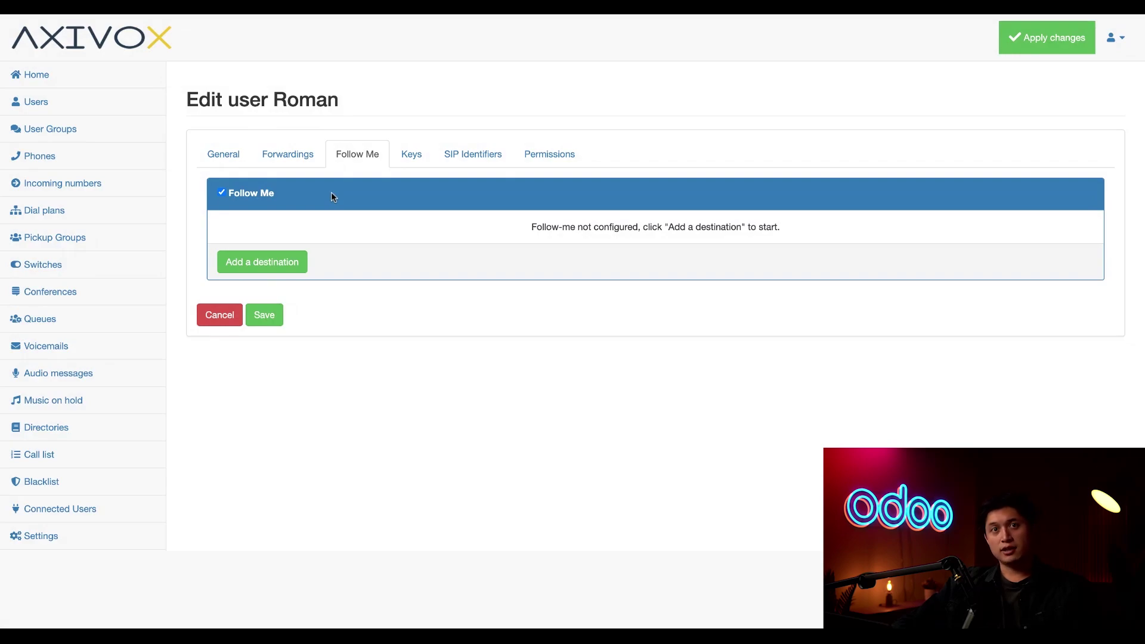
pyautogui.click(251, 266)
pyautogui.click(305, 240)
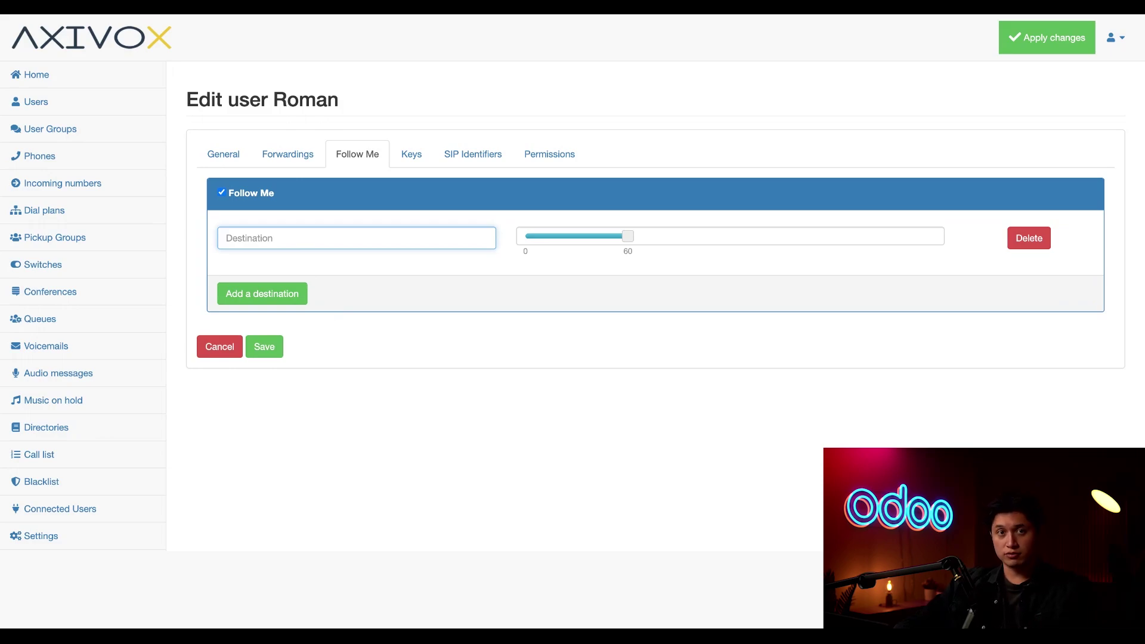
pyautogui.write('5555')
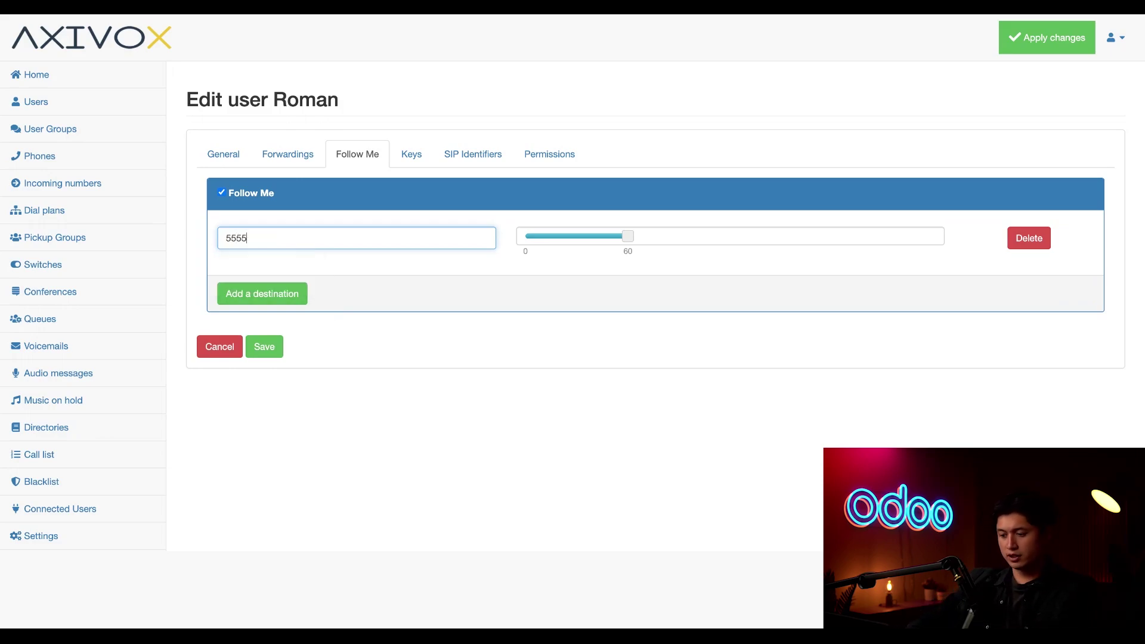
pyautogui.write('555555')
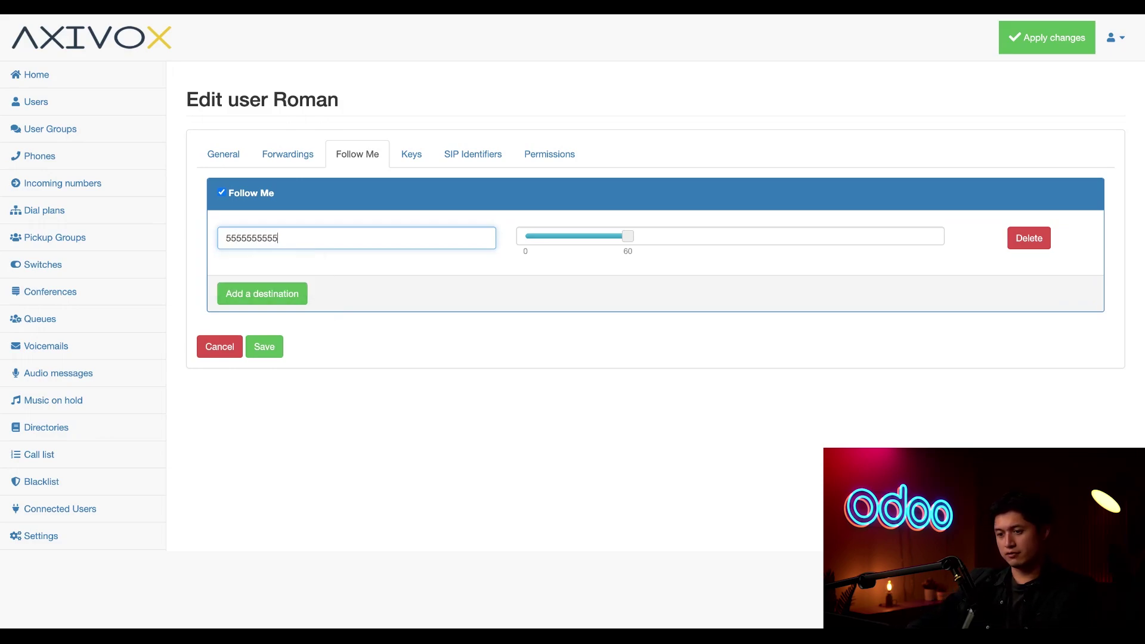
pyautogui.click(630, 238)
pyautogui.moveTo(630, 239); pyautogui.dragTo(604, 240)
pyautogui.click(608, 413)
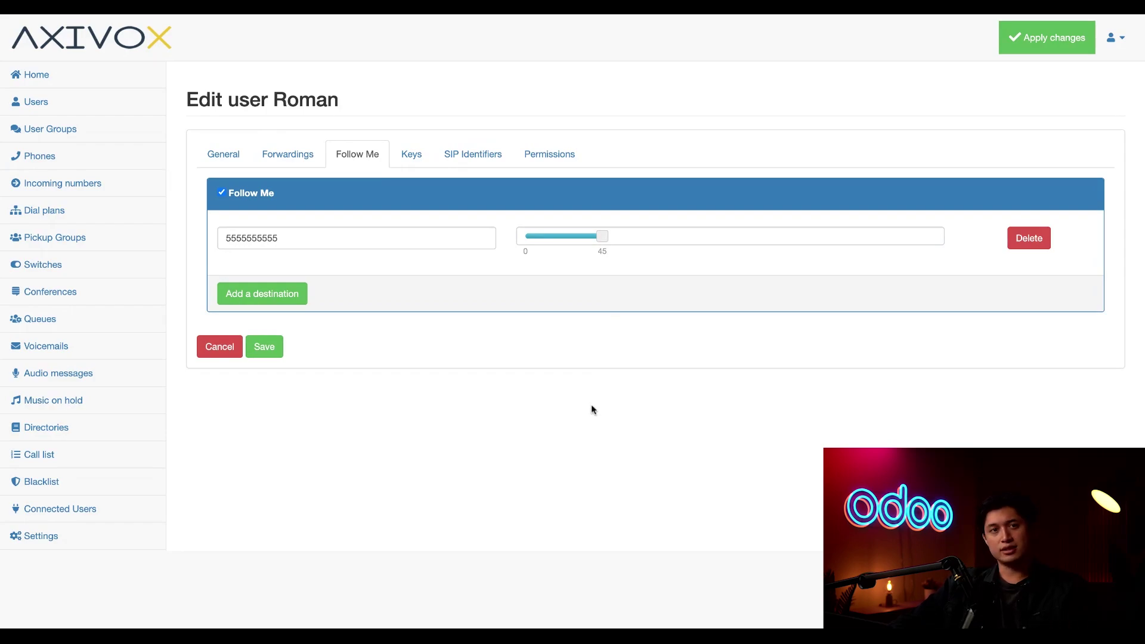
pyautogui.click(221, 194)
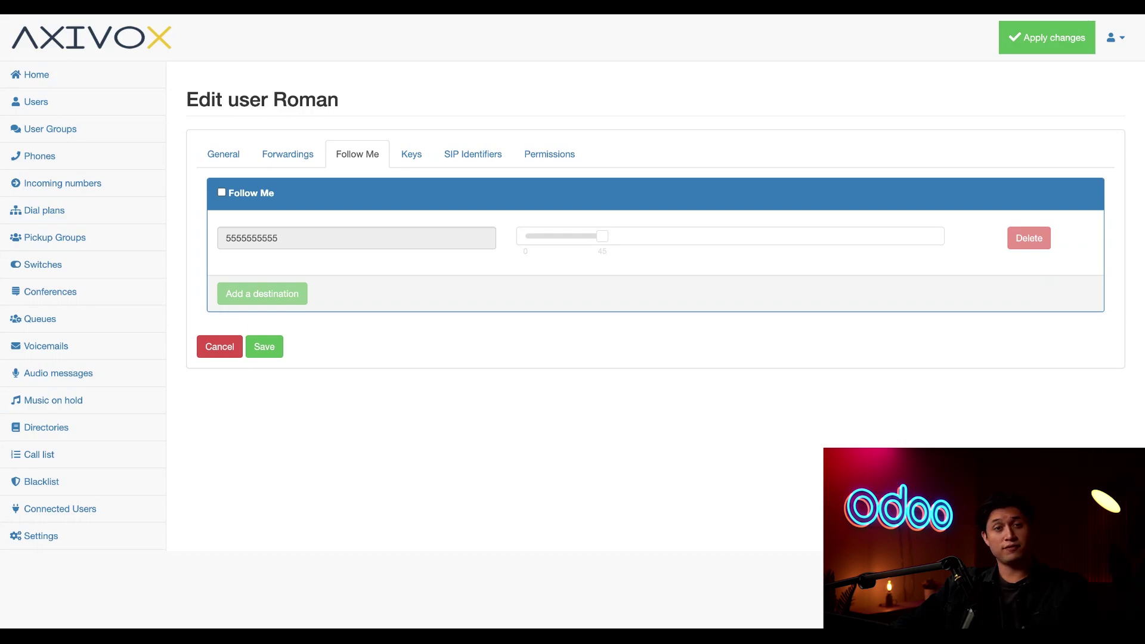
# Set Roman's number of phone keys to 2
pyautogui.click(411, 155)
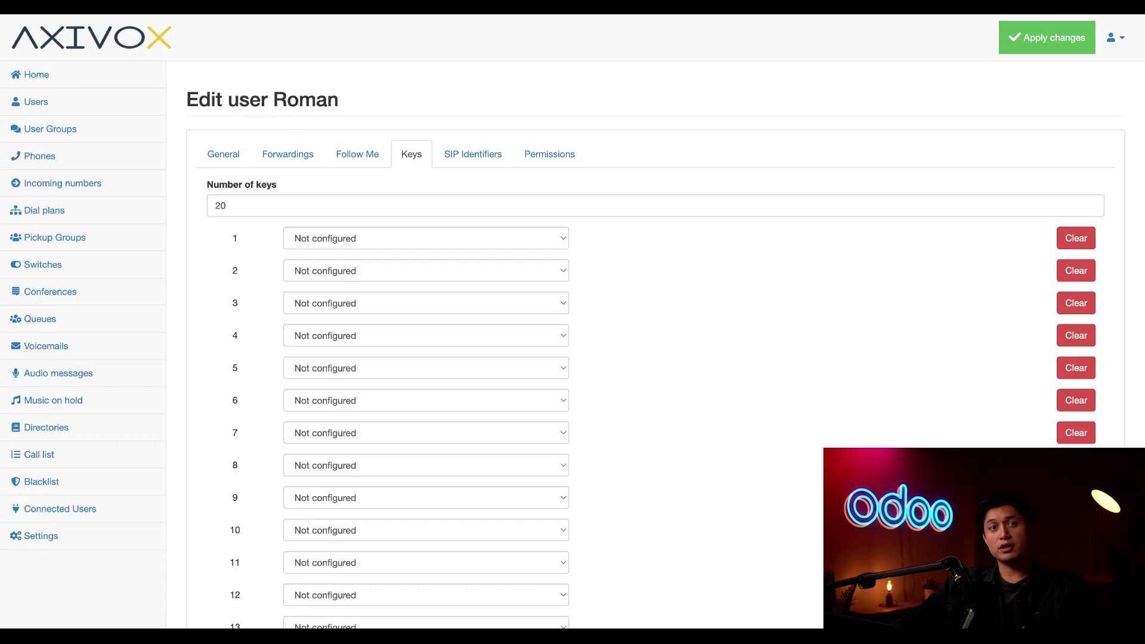
pyautogui.click(262, 203)
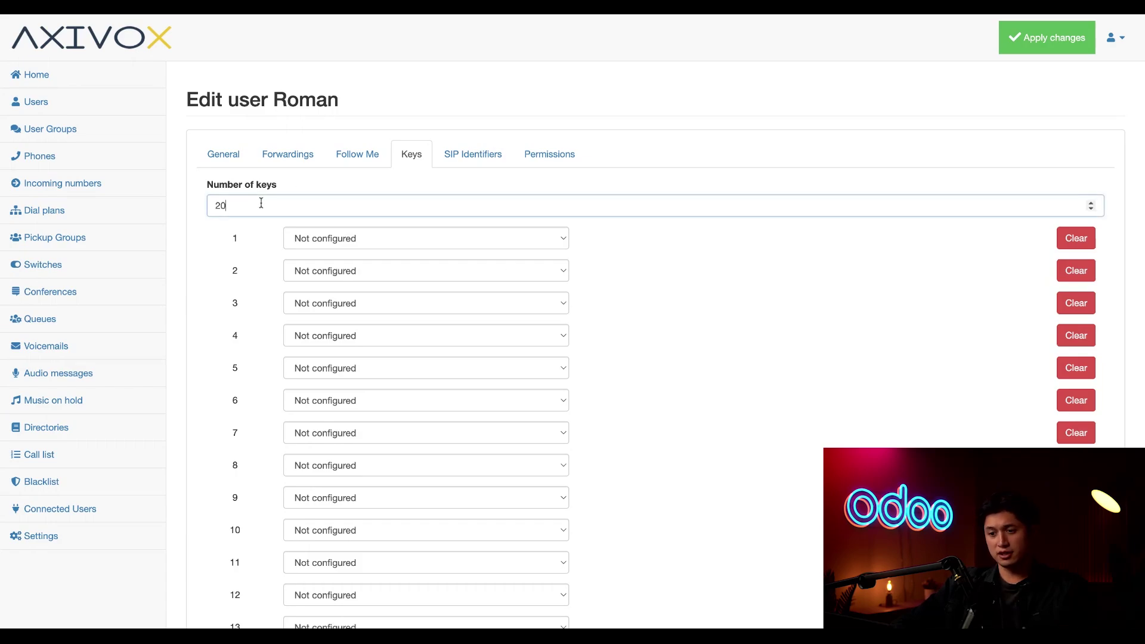
pyautogui.press('BackSpace')
pyautogui.click(499, 467)
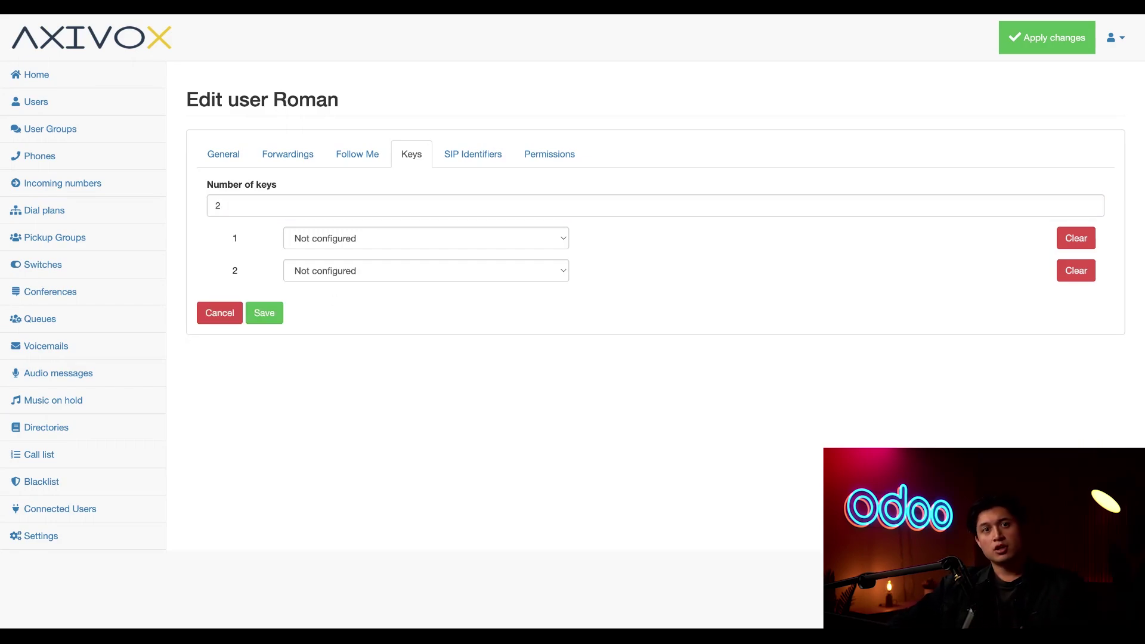
# Make key 1 a Quick Call labelled 'Odoo Consultant' with its number to dial
pyautogui.click(412, 238)
pyautogui.click(413, 239)
pyautogui.click(658, 240)
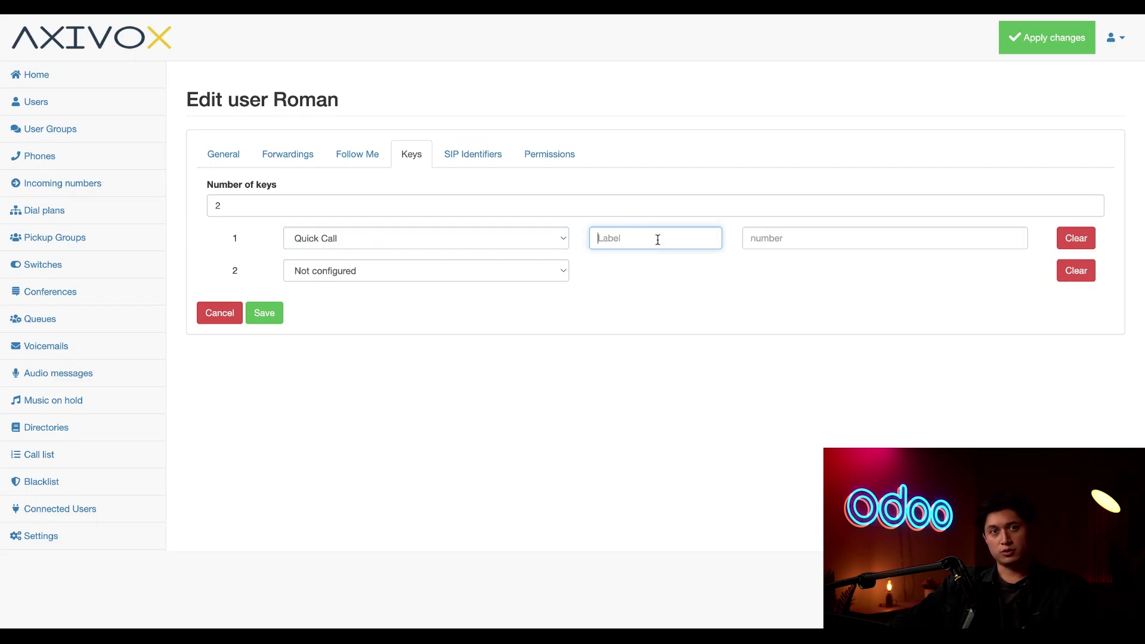
pyautogui.write('Odoo Co')
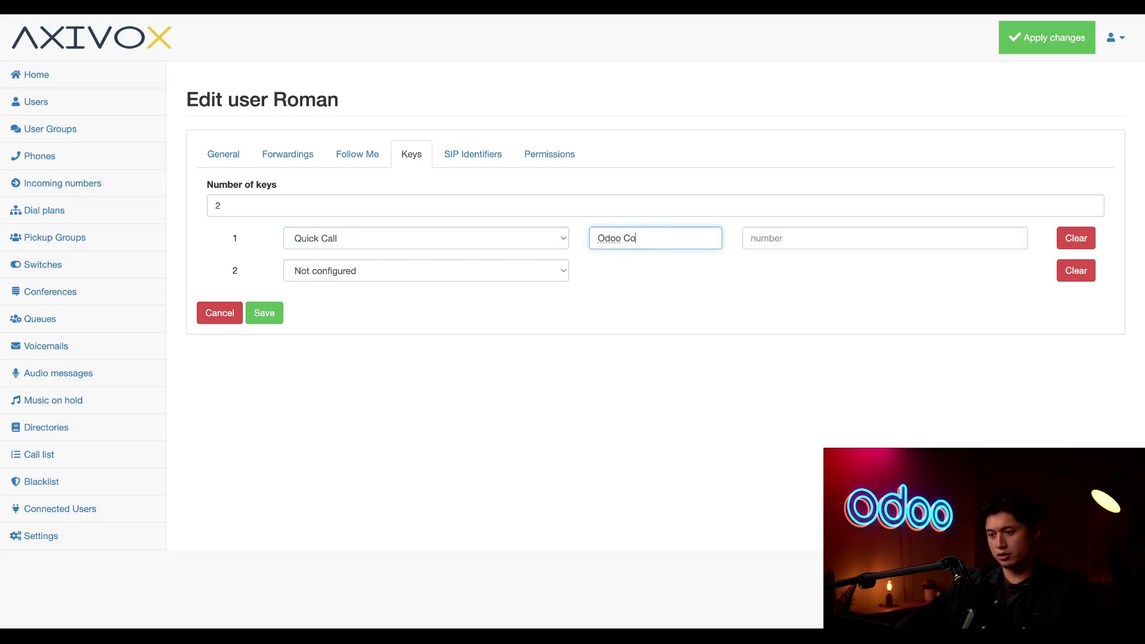
pyautogui.write('nsultant')
pyautogui.click(720, 361)
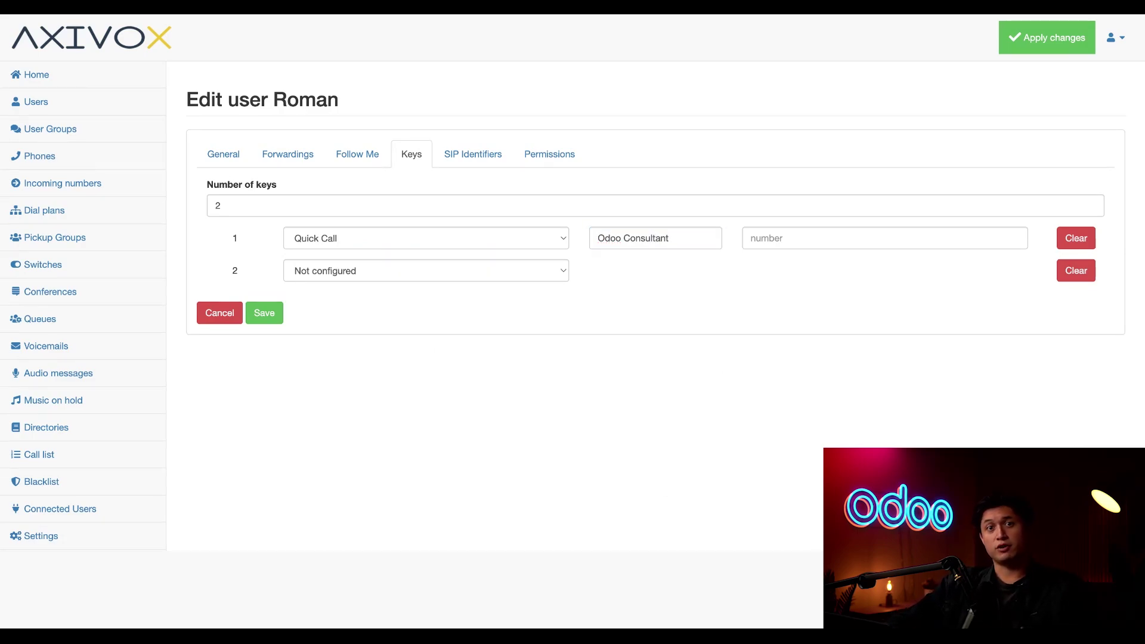
pyautogui.click(925, 248)
pyautogui.write('11111')
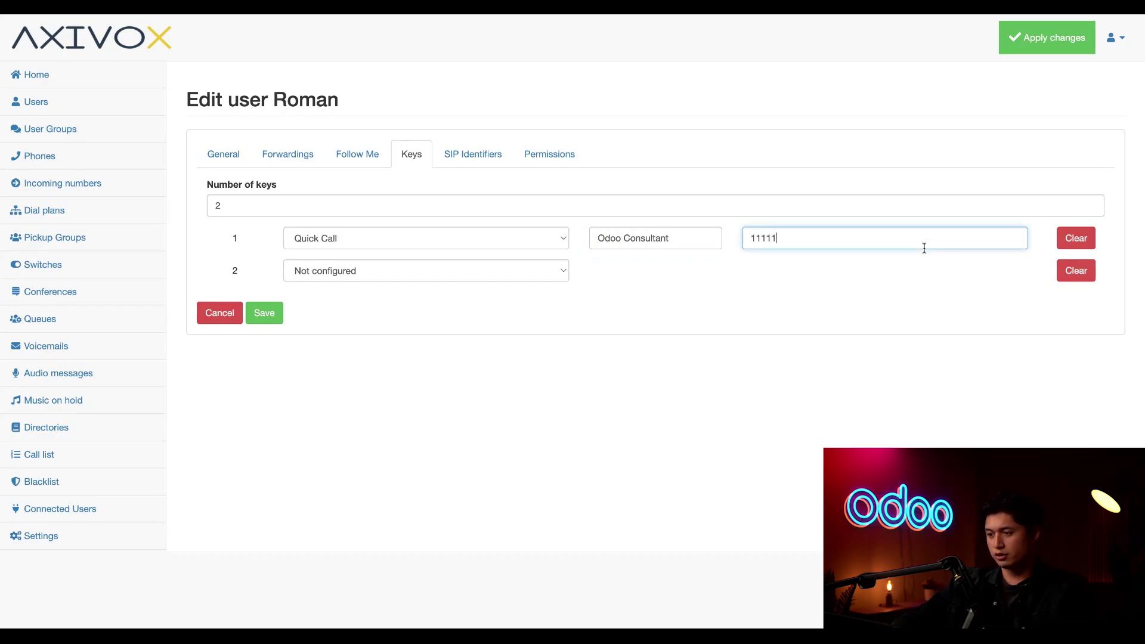
pyautogui.write('11111')
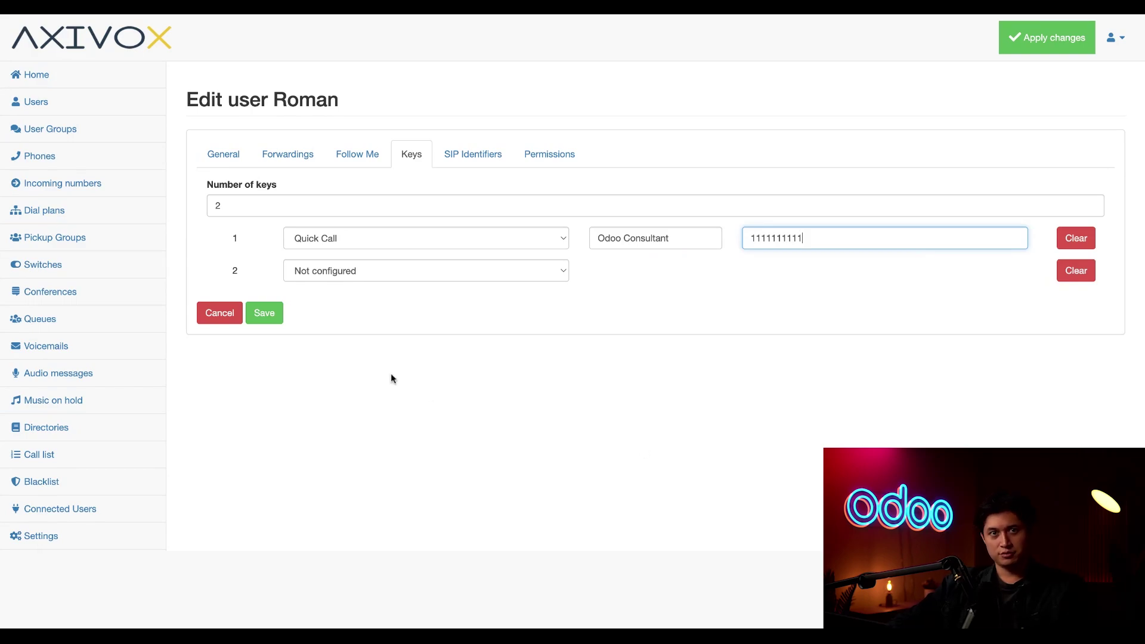
# Make key 2 a Line key labelled 'Call Stephen' on 2787 - Stephen
pyautogui.click(337, 273)
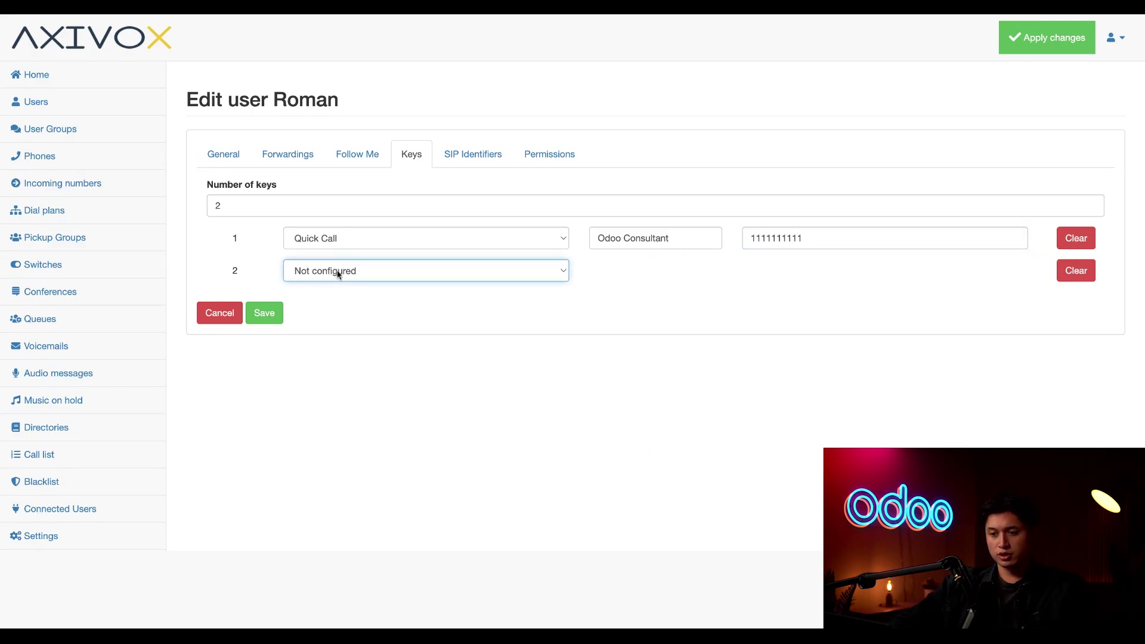
pyautogui.press('Down')
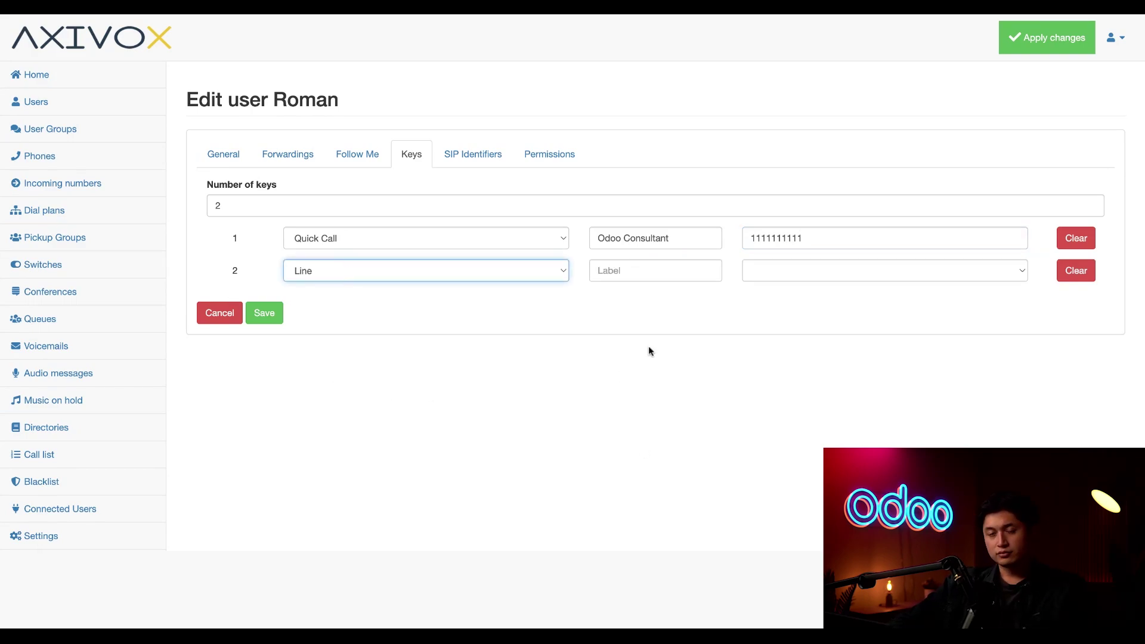
pyautogui.click(662, 269)
pyautogui.write('Call Stephen')
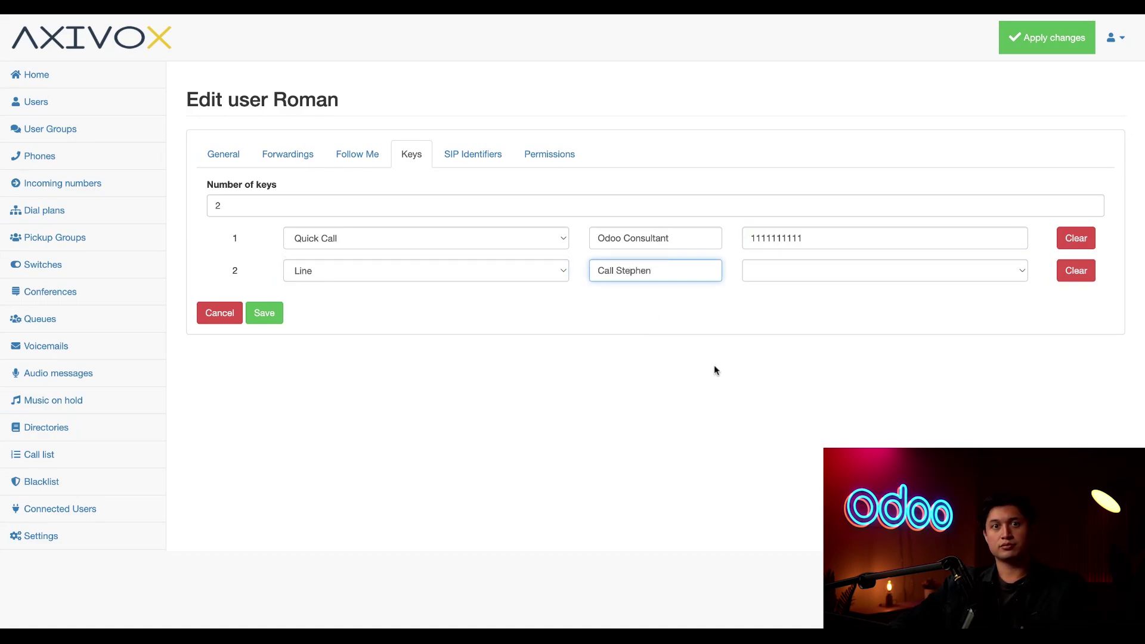
pyautogui.click(768, 269)
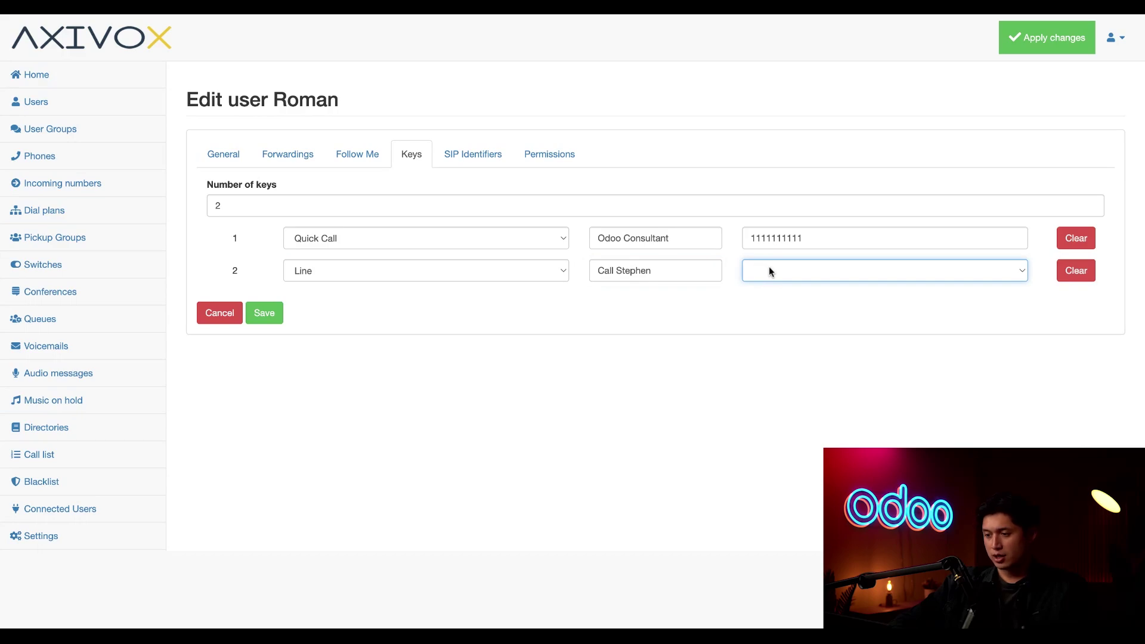
pyautogui.click(778, 370)
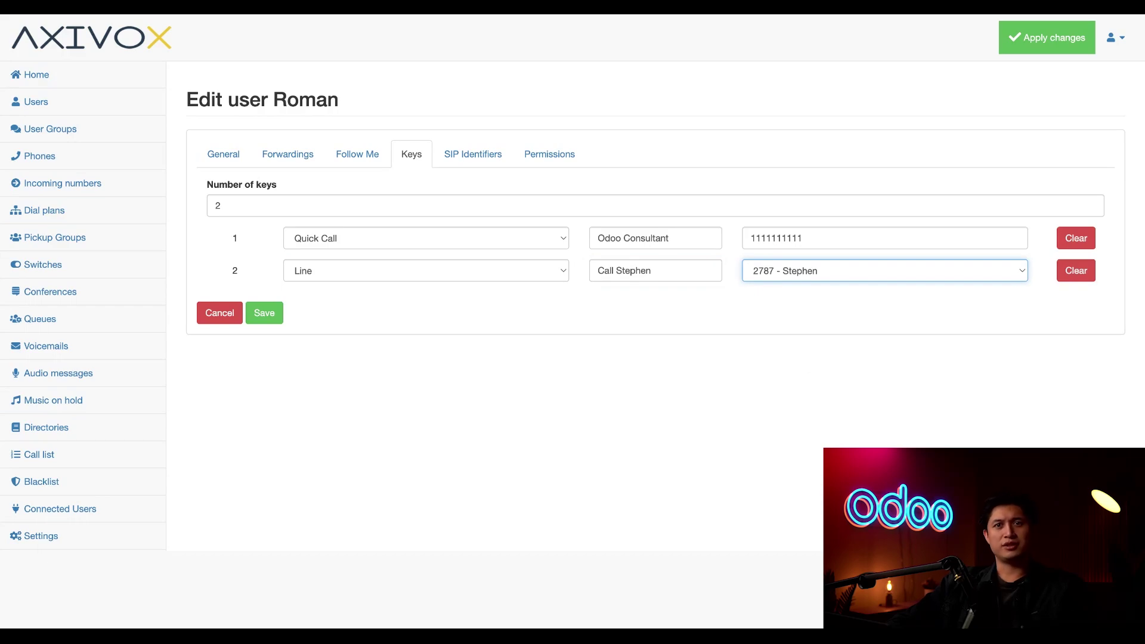
# Show Roman's SIP identifiers: username, domain, password and proxy server
pyautogui.click(474, 154)
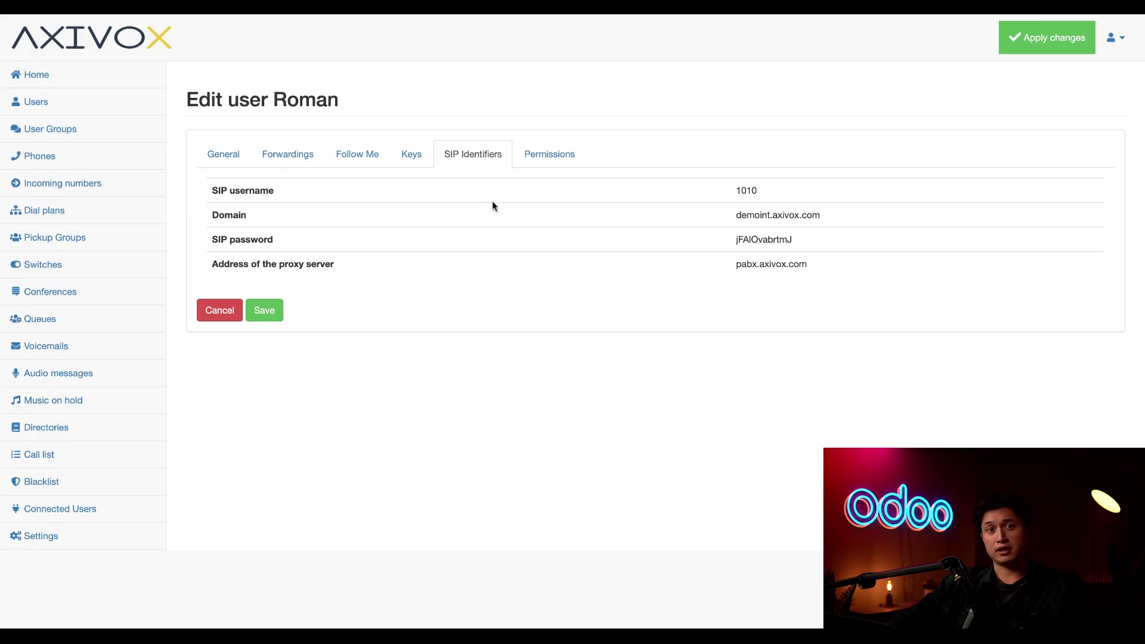
# Review Roman's permissions without changes and save his user settings
pyautogui.click(541, 157)
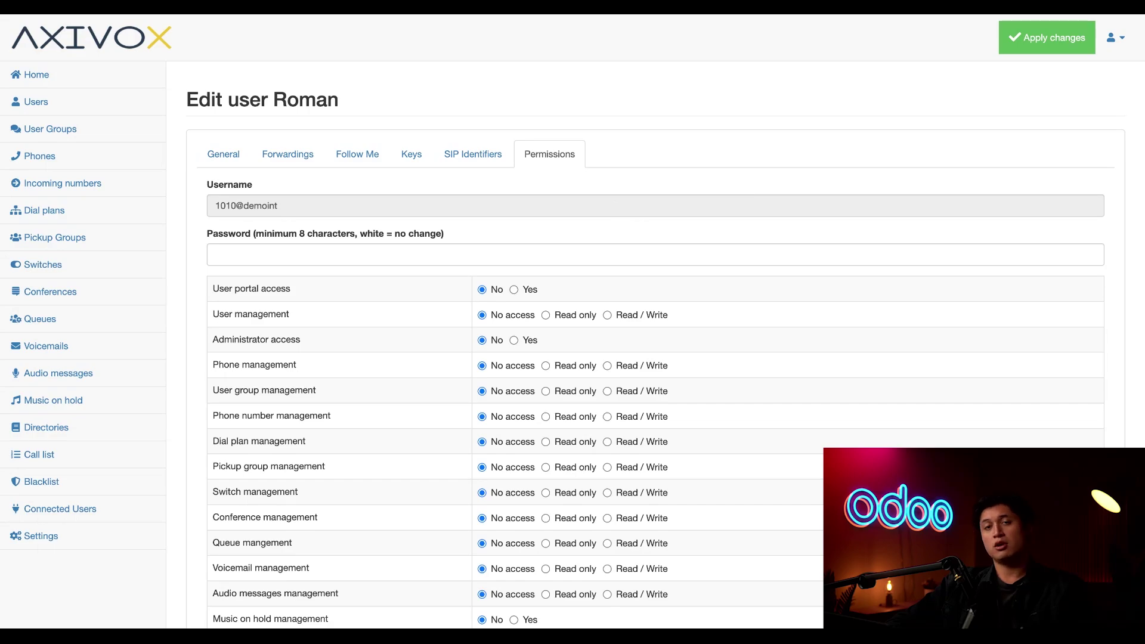
pyautogui.scroll(1, 596, 230)
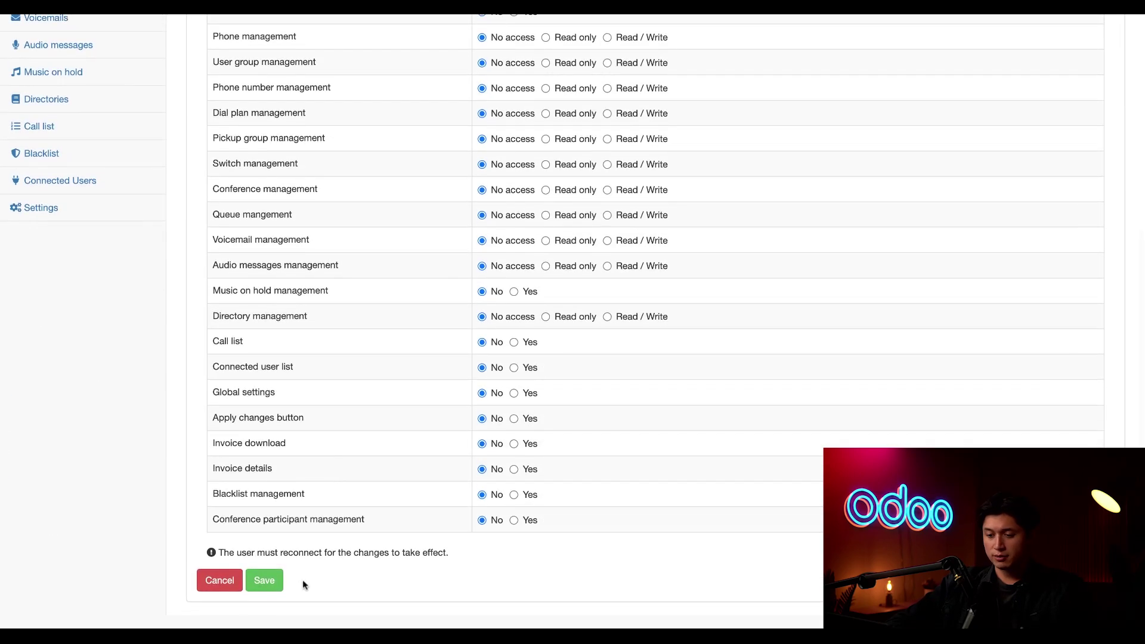
pyautogui.click(265, 580)
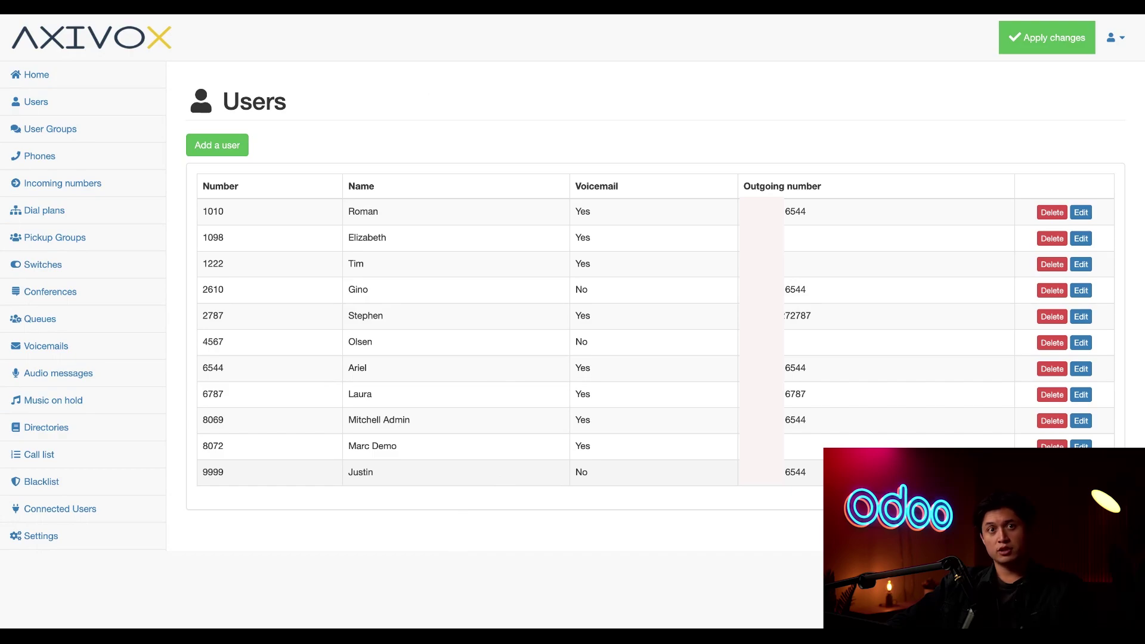
# Route the incoming number ending 6544 to Extension 1010 - Roman, save, and apply changes
pyautogui.click(94, 189)
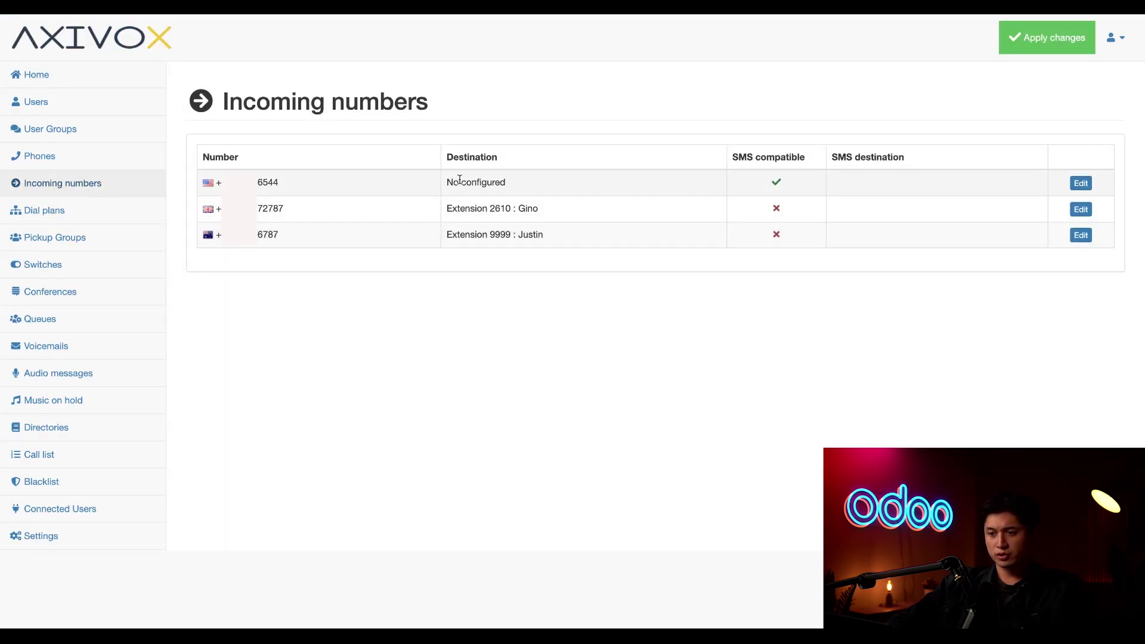
pyautogui.click(406, 183)
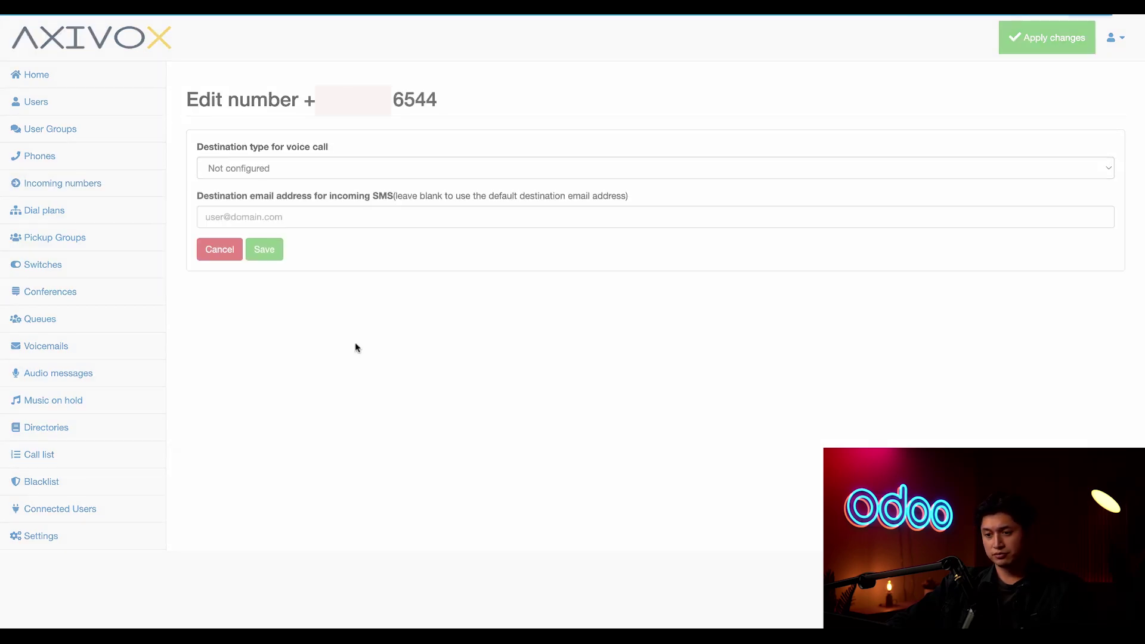
pyautogui.click(354, 167)
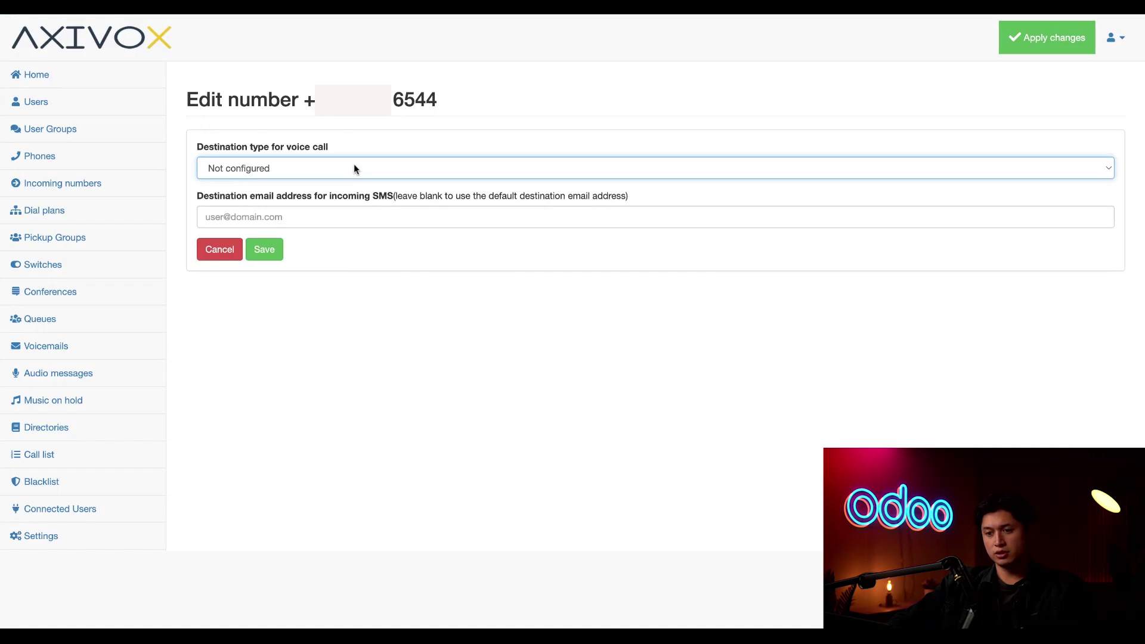
pyautogui.click(315, 253)
pyautogui.click(306, 215)
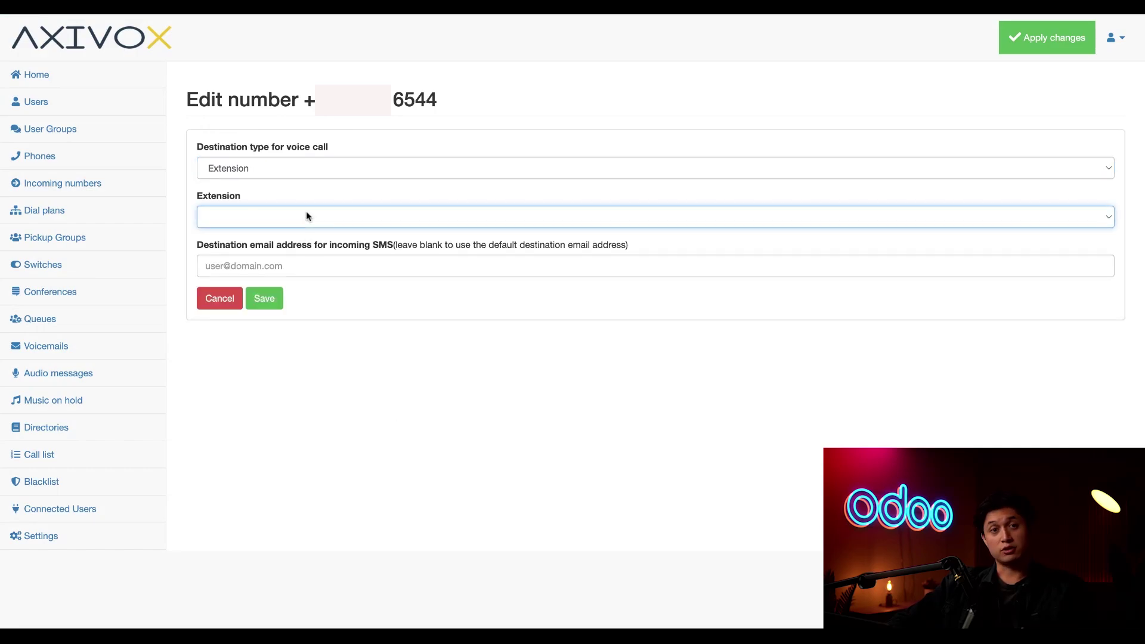
pyautogui.click(395, 430)
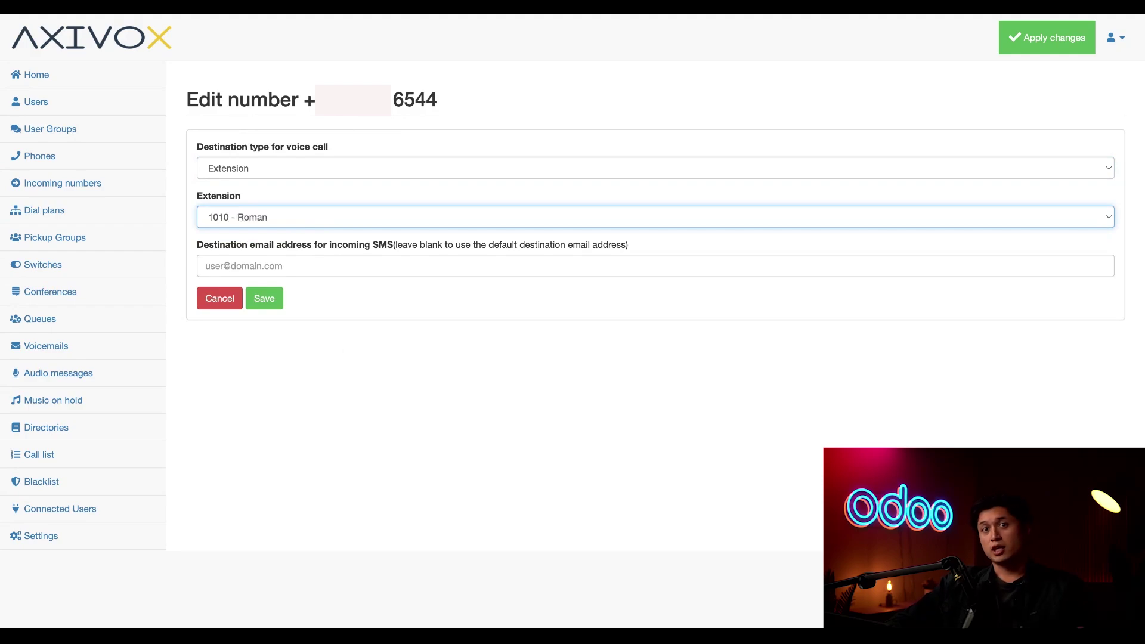
pyautogui.click(265, 299)
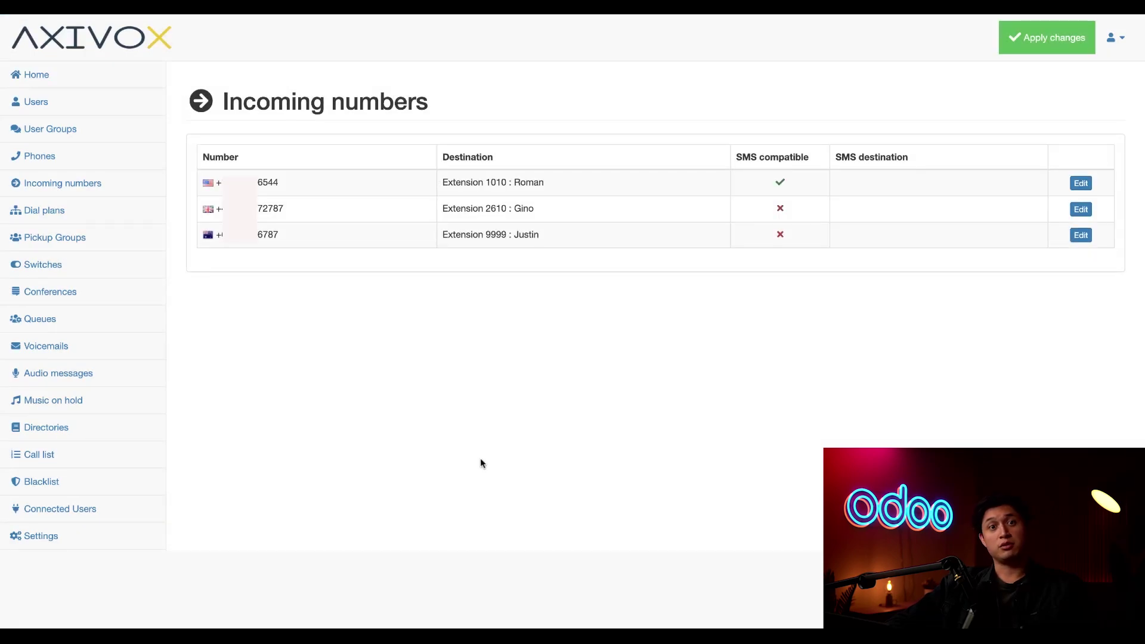
pyautogui.click(1033, 48)
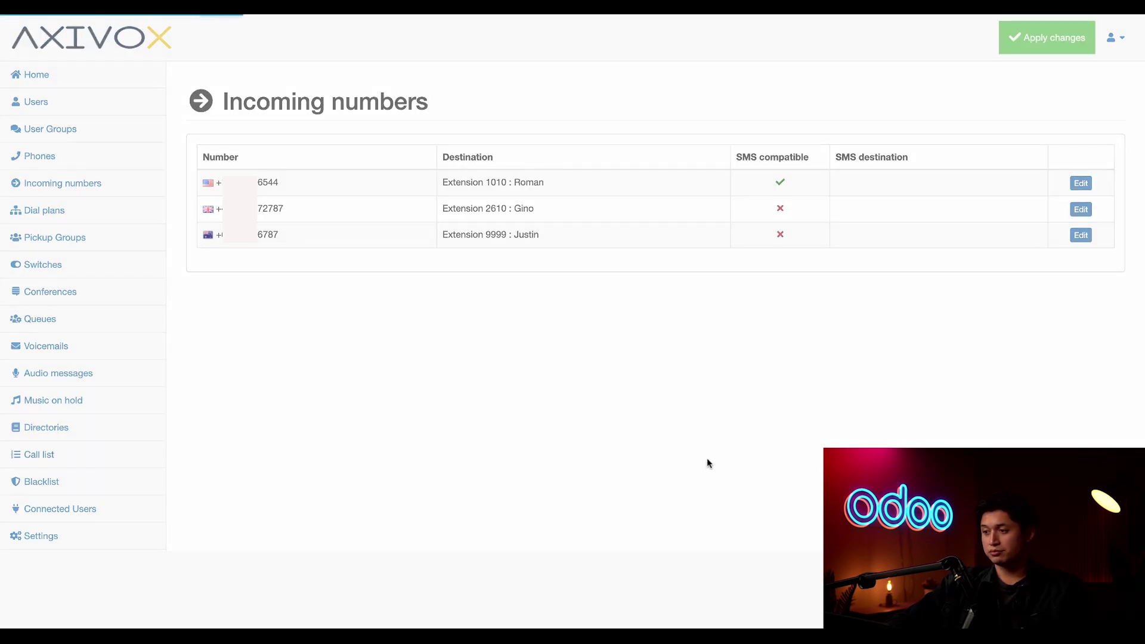